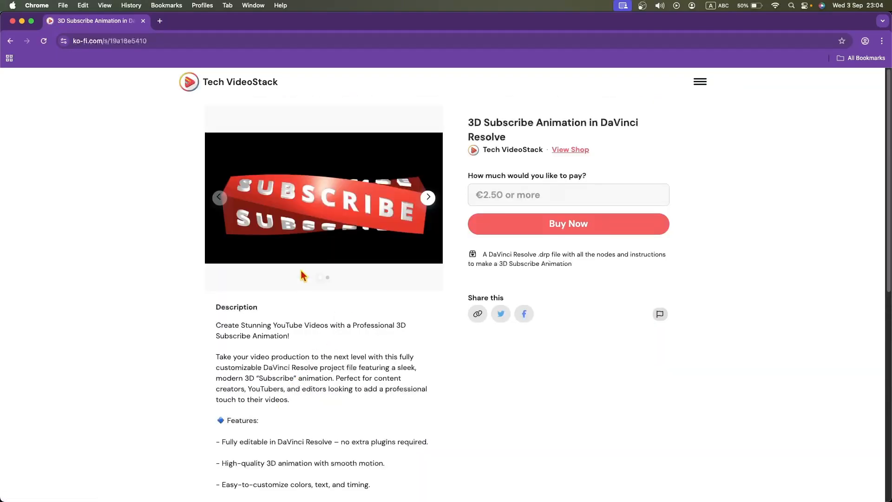
scroll(639, 313, "down", 8)
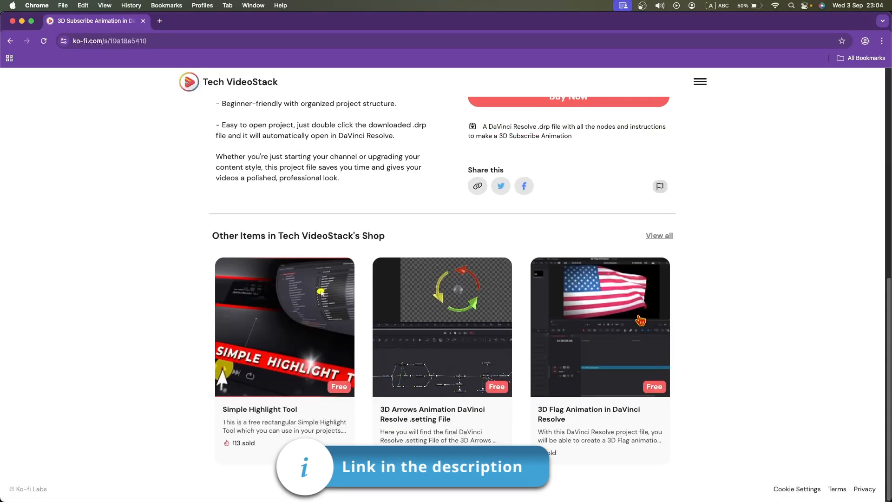
Step: Browse the 3D Subscribe Animation product page and its preview images
scroll(638, 317, "up", 8)
left_click(427, 198)
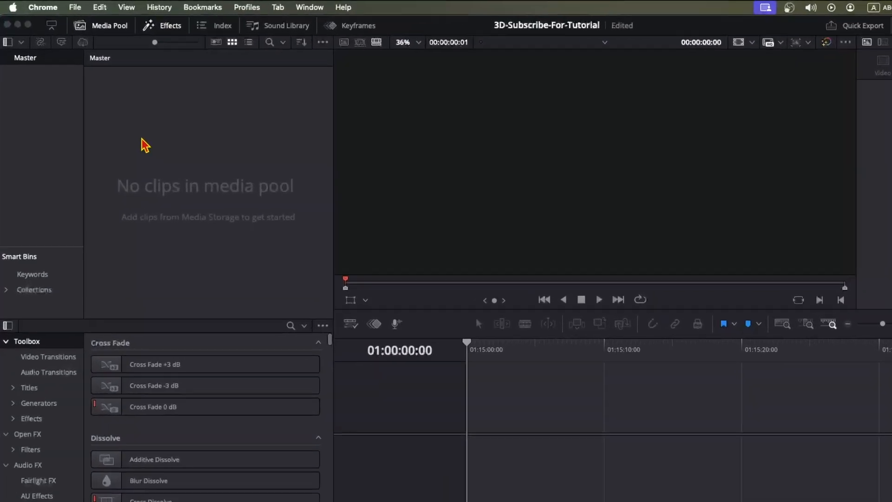
Step: Search the effects library for Fusion Composition and add it to the timeline's video track
left_click(176, 30)
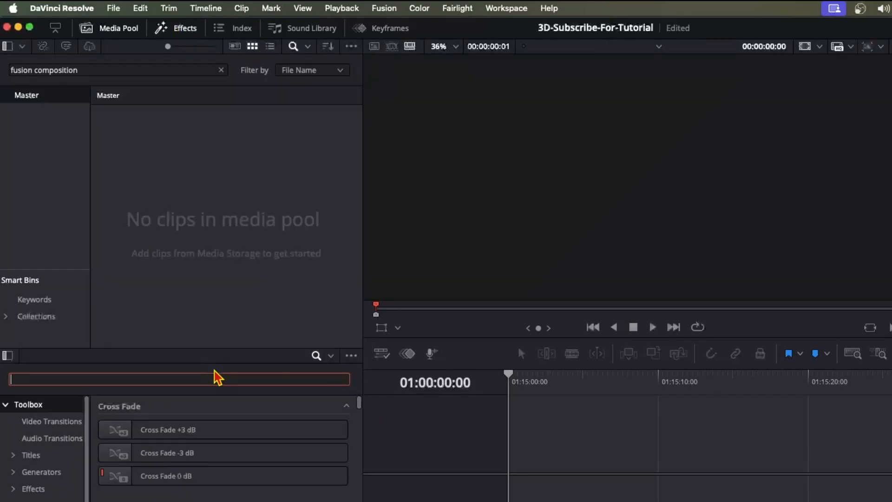
left_click(215, 371)
type("fusion compo")
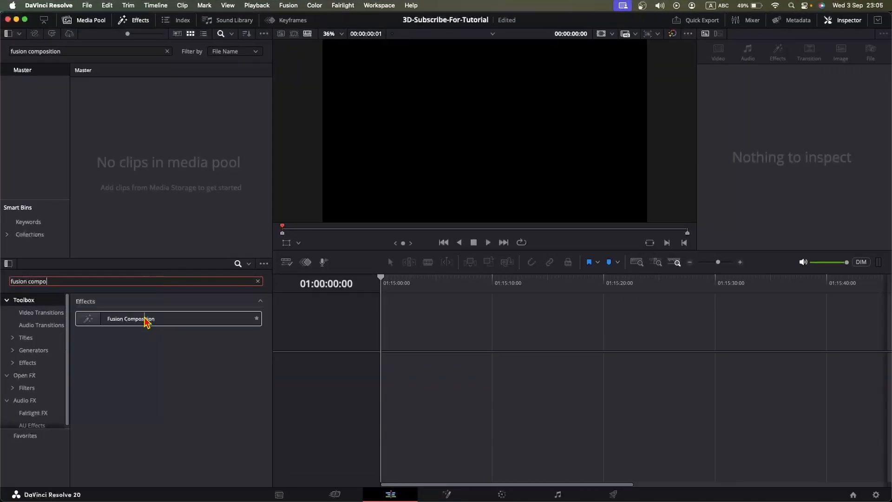
left_click_drag(146, 321, 393, 387)
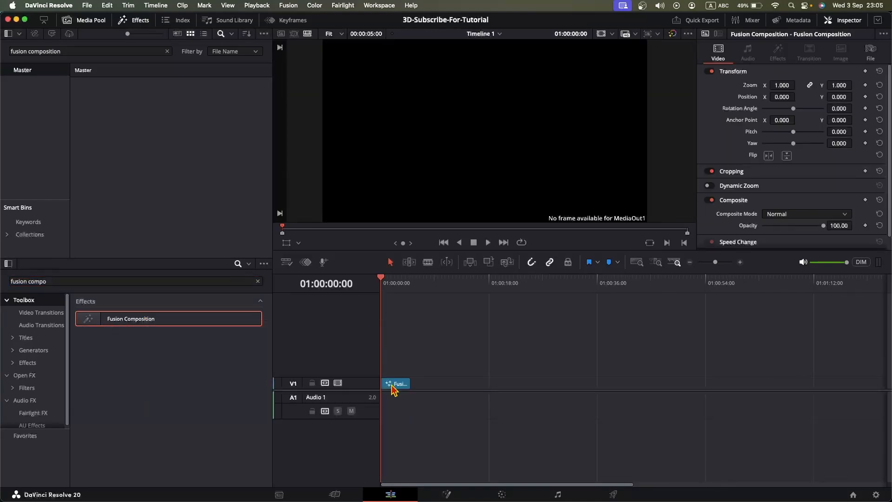
Step: Change the Fusion Composition clip's duration to 15 seconds
right_click(392, 389)
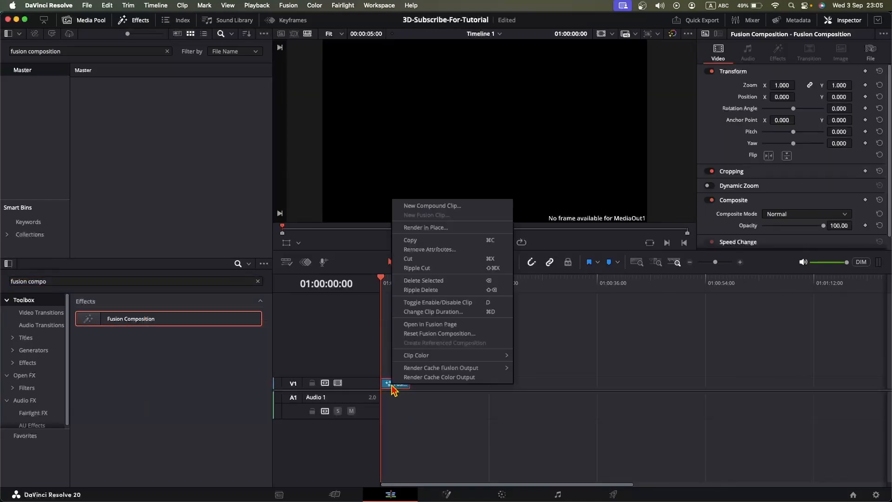
left_click(449, 319)
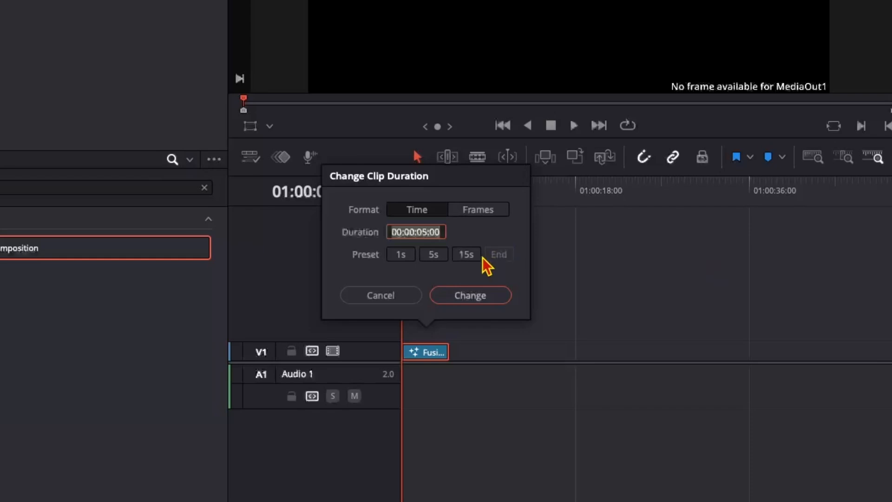
left_click(467, 255)
left_click(486, 300)
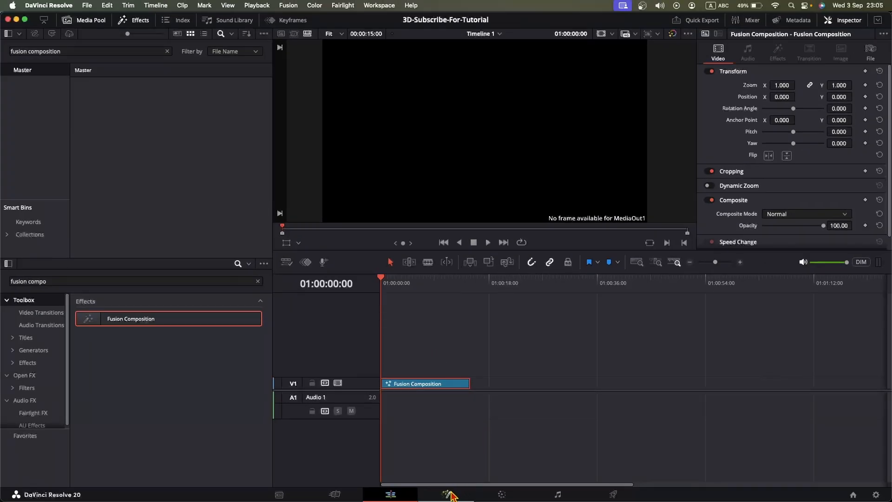
Step: Open the clip in the Fusion page and add a Renderer 3D node
left_click(447, 494)
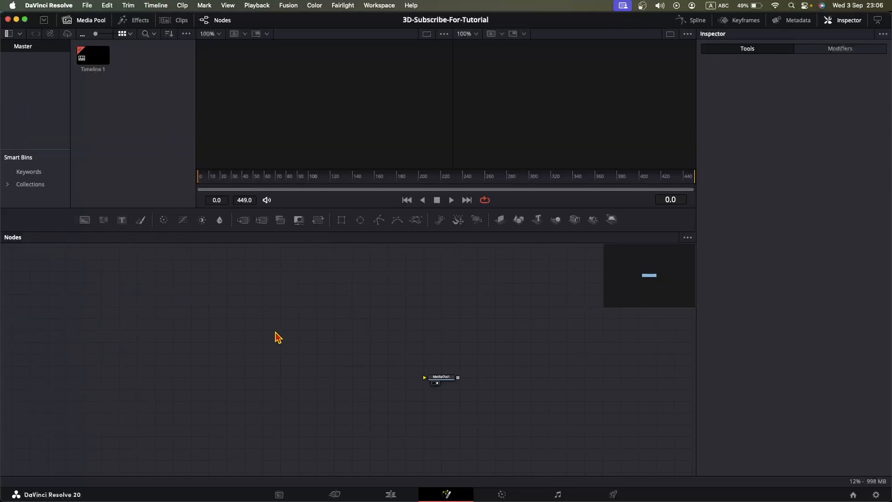
key("shift+space")
type("ren")
key("Return")
Step: Try adding a camera node, then undo the addition
key("shift+space")
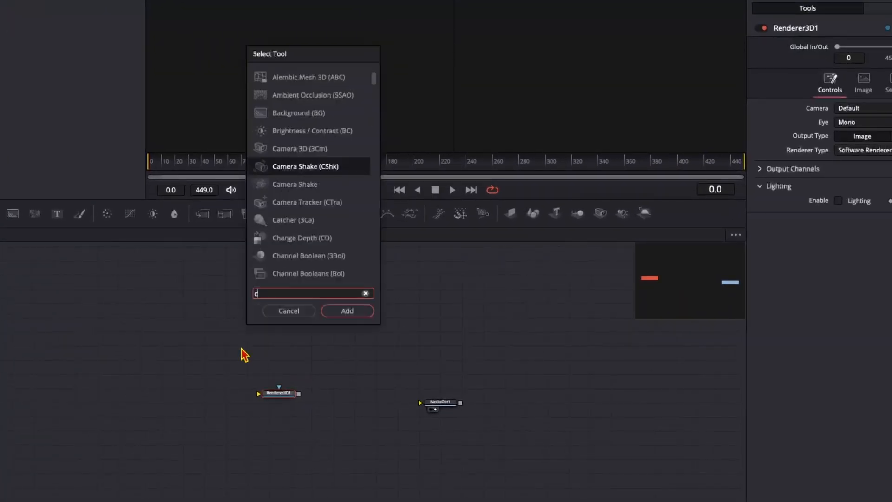
type("camera")
key("Return")
key("ctrl+z")
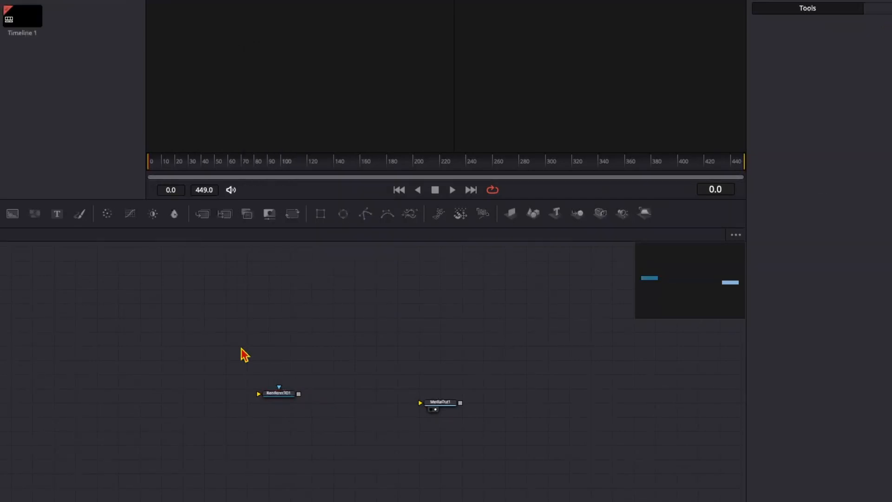
Step: Add a Camera 3D node and a Transform 3D node to the node graph
key("shift+space")
key("Return")
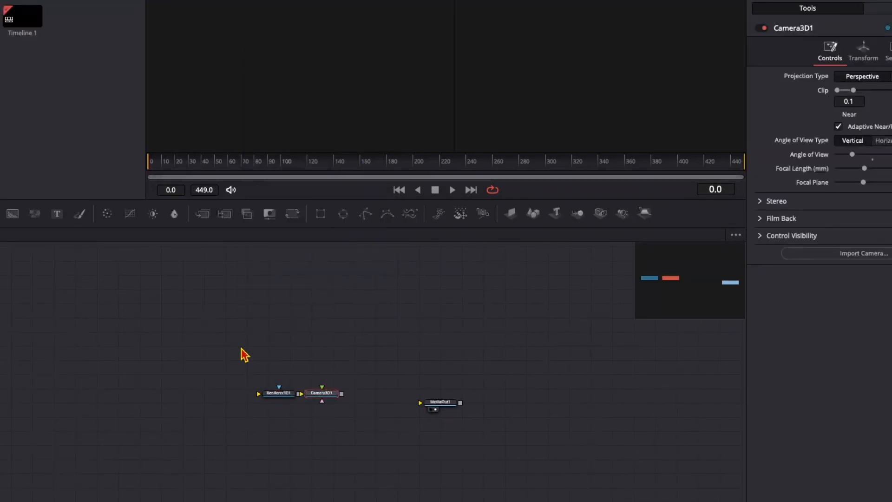
key("shift+space")
type("transo")
key("BackSpace")
key("Return")
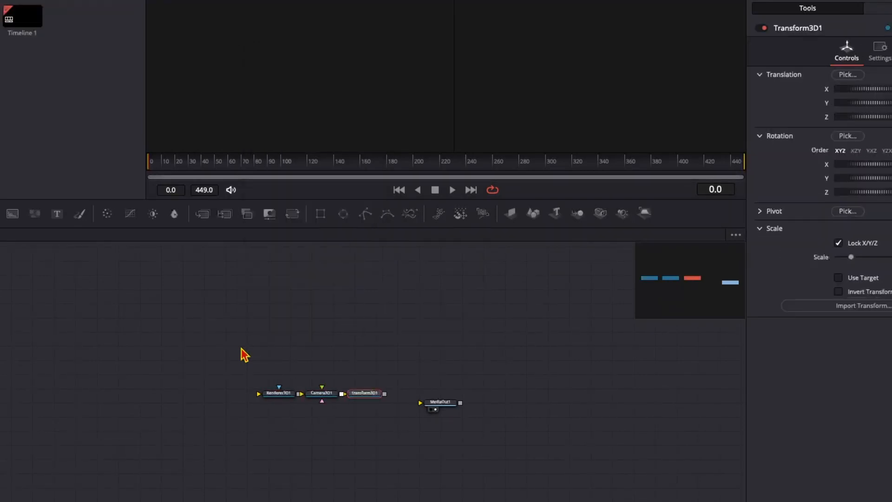
key("shift+space")
type("me")
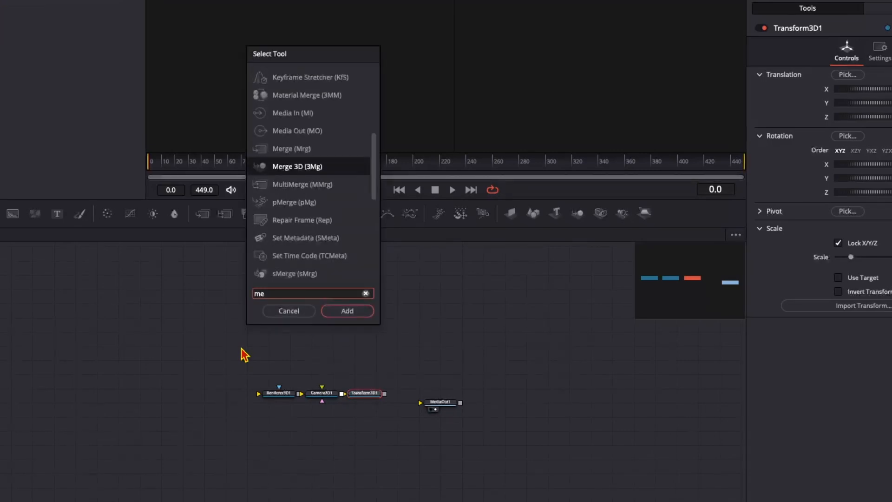
key("Escape")
Step: Rearrange the nodes and connect the Renderer 3D output to MediaOut1
left_click_drag(359, 393, 238, 320)
left_click(293, 329)
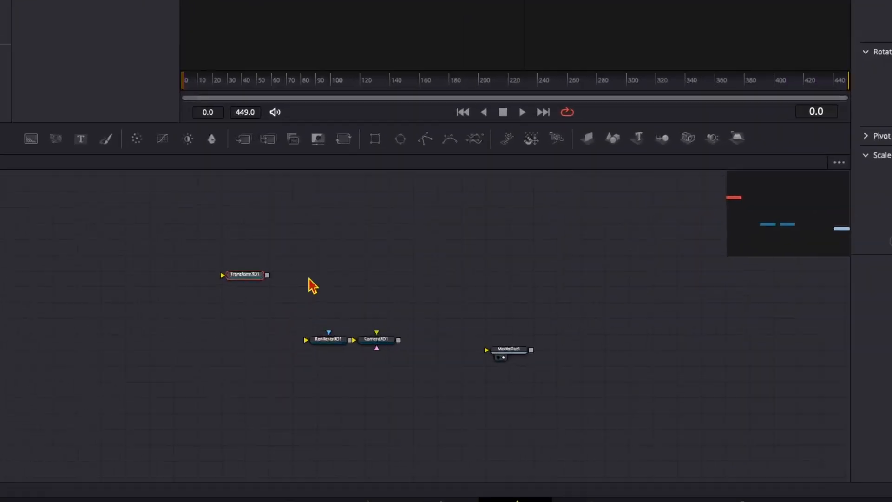
left_click_drag(309, 370, 353, 400)
left_click_drag(445, 352, 455, 343)
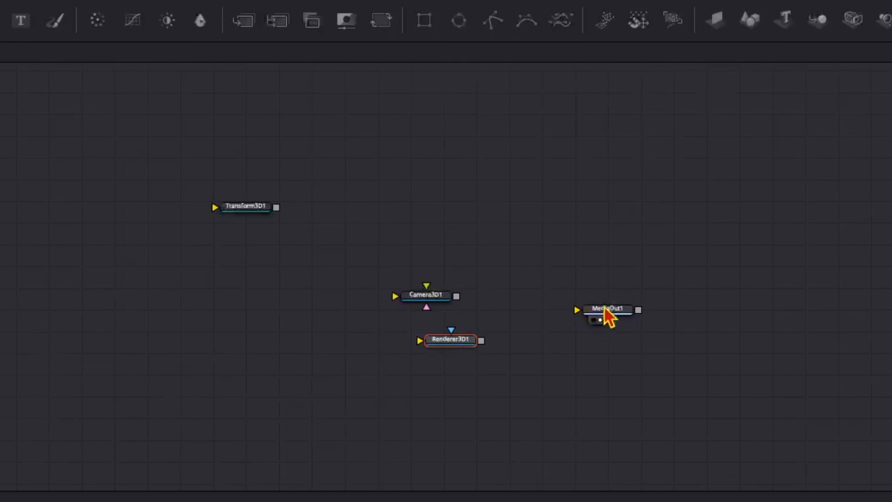
left_click_drag(606, 309, 585, 353)
left_click_drag(481, 341, 574, 358)
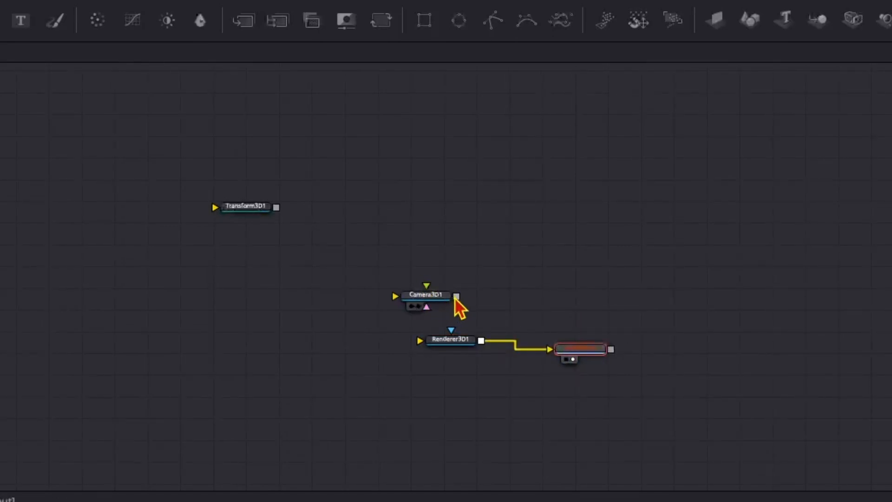
Step: Connect the Camera 3D output to the Transform 3D input and place the camera above it
left_click_drag(456, 296, 299, 331)
left_click_drag(409, 295, 292, 267)
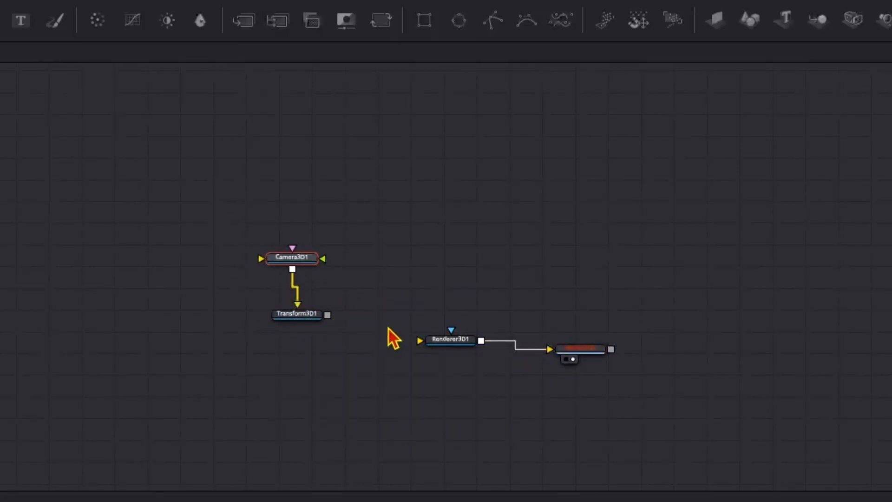
Step: Add a Merge 3D node below Transform 3D and chain Camera 3D into Transform 3D into Merge 3D
key("shift+space")
type("merge")
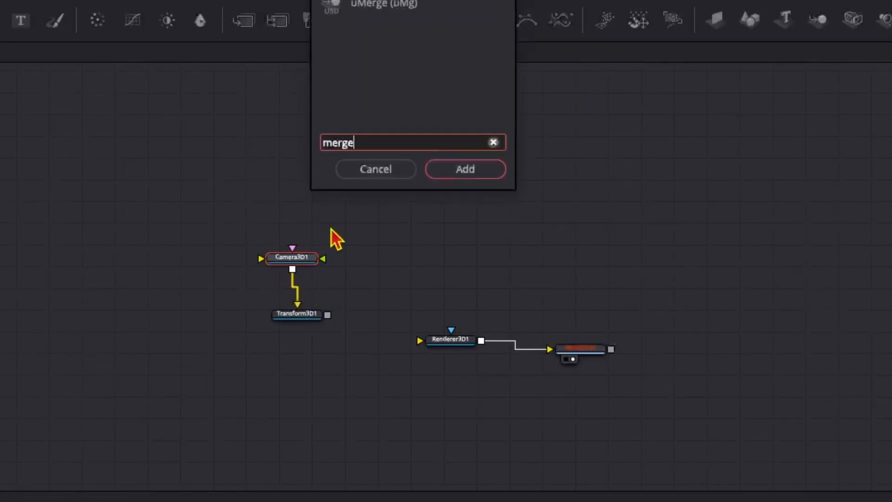
key("Return")
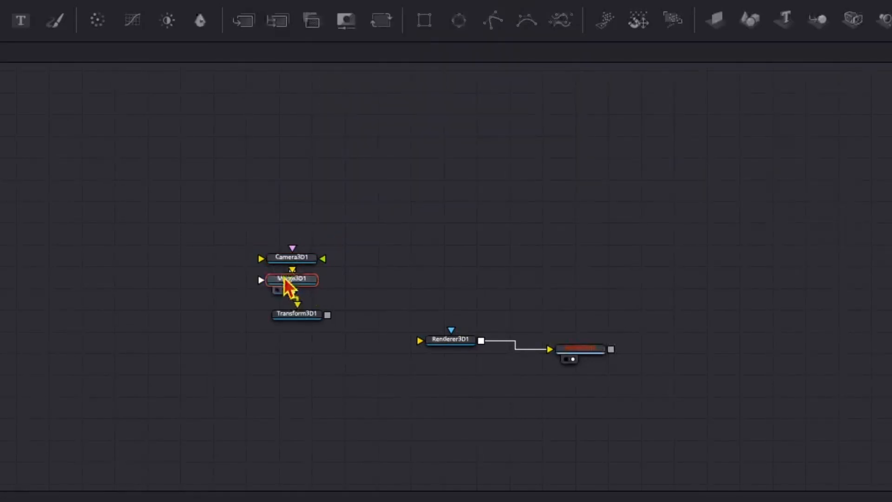
left_click_drag(288, 285, 292, 354)
left_click(294, 299)
left_click(306, 335)
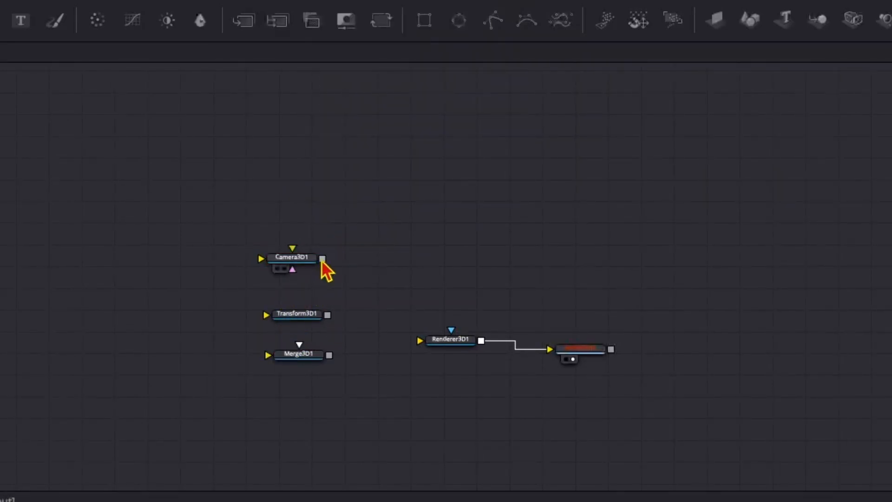
left_click_drag(323, 258, 304, 364)
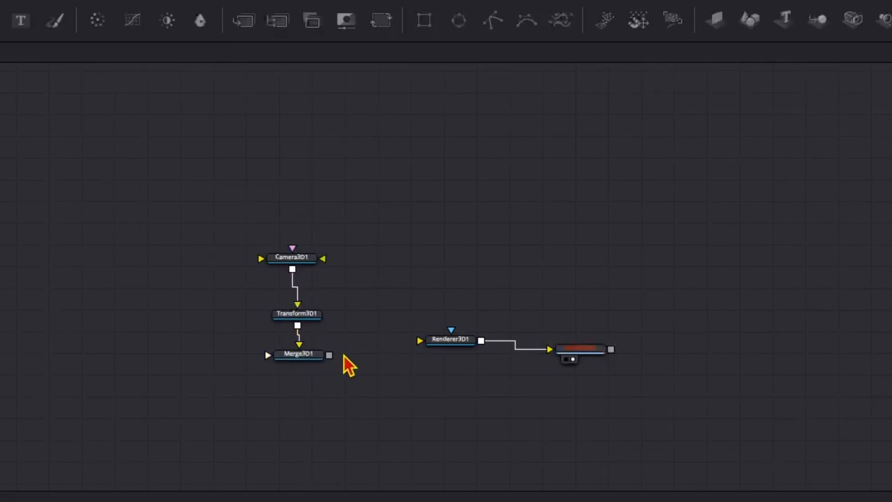
Step: Connect the Merge 3D output to the Renderer 3D input
left_click_drag(439, 342, 437, 352)
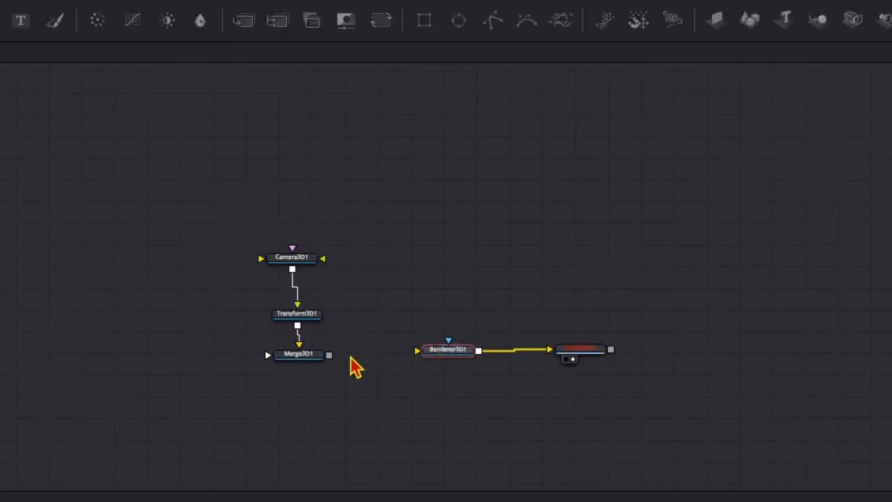
left_click_drag(330, 356, 430, 352)
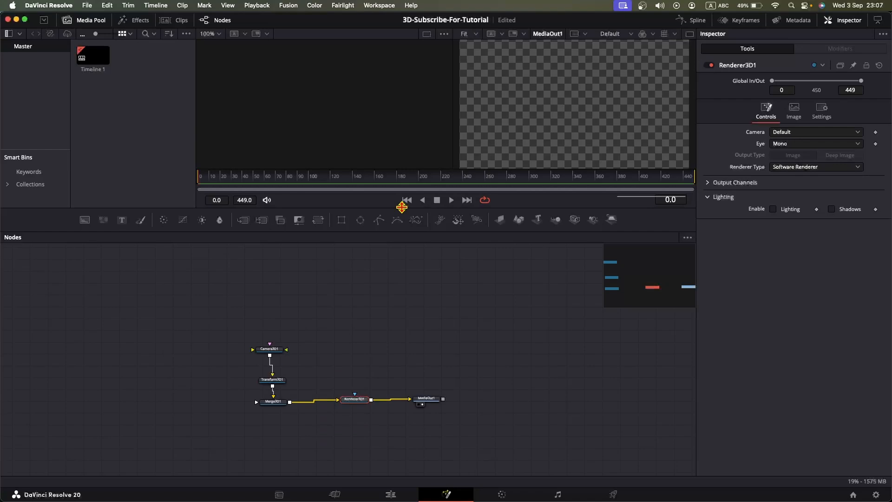
Step: Add a Text 3D node and enter SUBSCRIBE as its text
left_click_drag(368, 218, 368, 250)
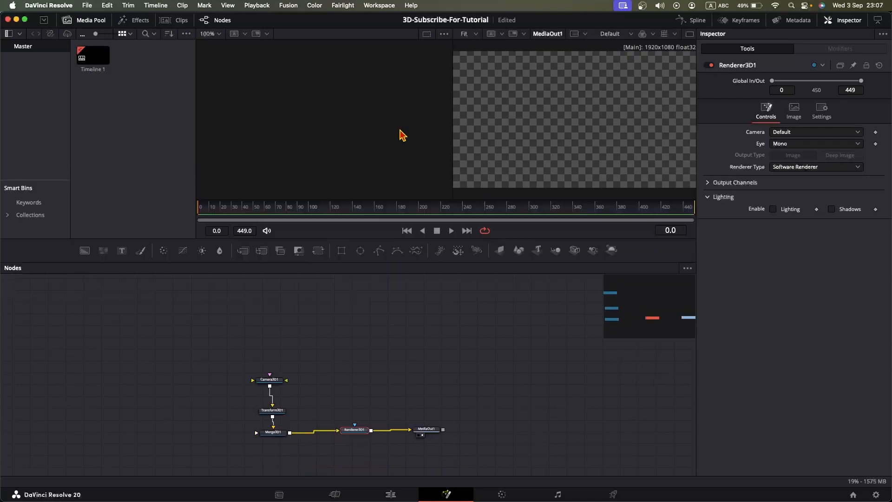
left_click(691, 34)
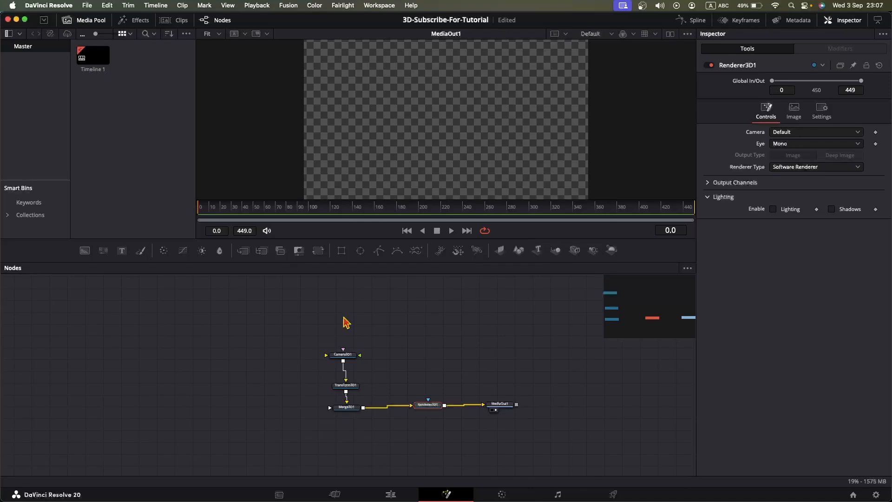
key("shift+space")
type("text")
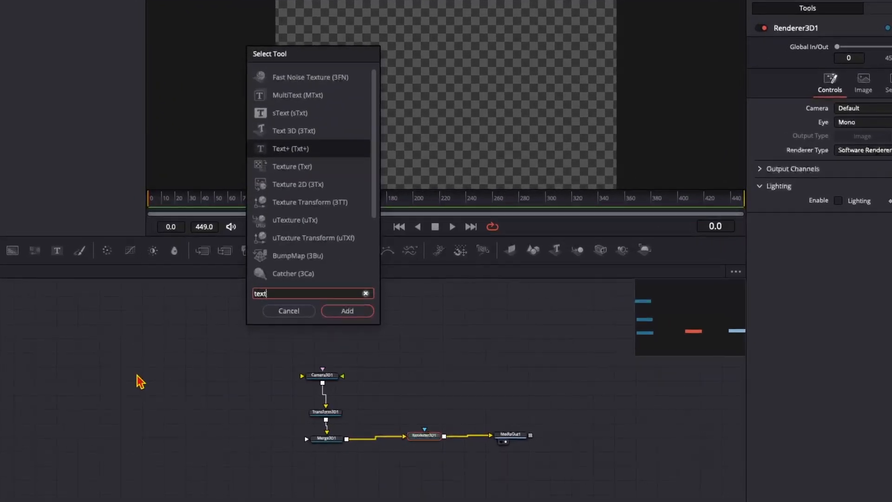
key("Return")
mouse_move(165, 437)
left_mouse_down()
mouse_move(243, 442)
mouse_move(172, 444)
left_mouse_up()
left_click(836, 120)
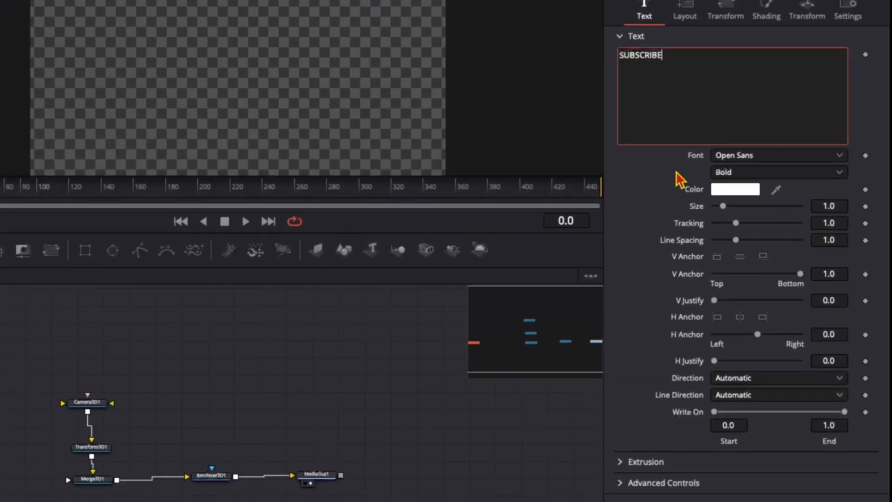
Step: Set the text size to 0.36 and the tracking to 1.15
left_click(829, 206)
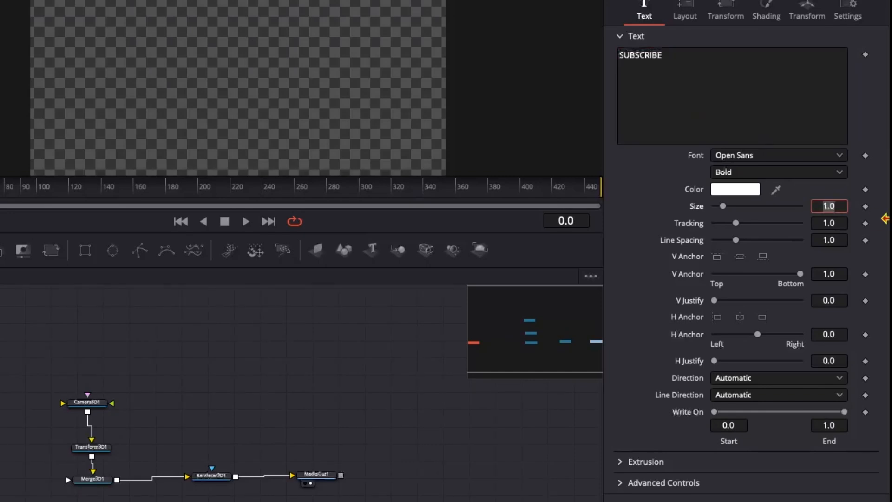
type("0.36")
key("Tab")
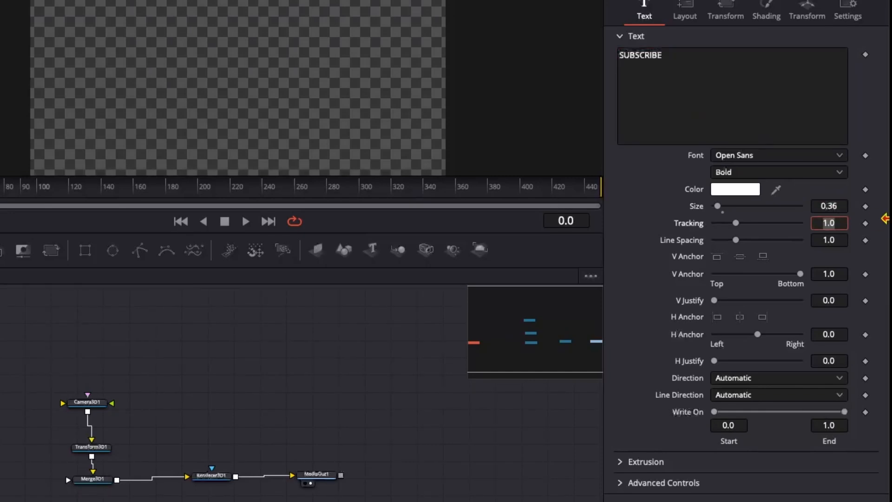
type("1.15")
key("Tab")
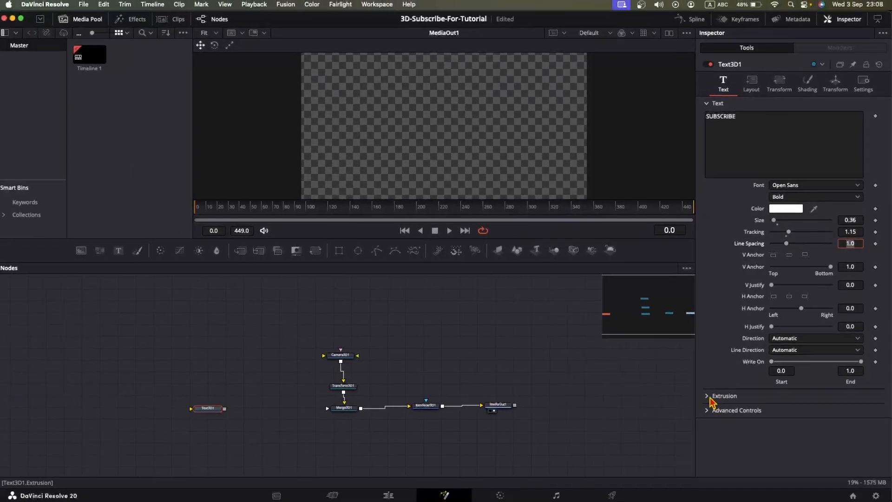
Step: Expand the extrusion settings and set extrusion depth to 0.1 and extrusion subdivisions to 10
left_click(655, 449)
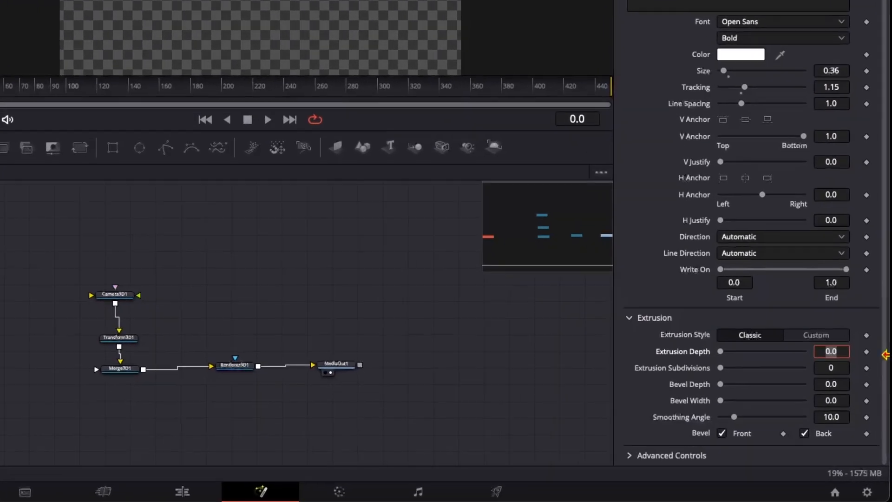
type("0.1")
key("Tab")
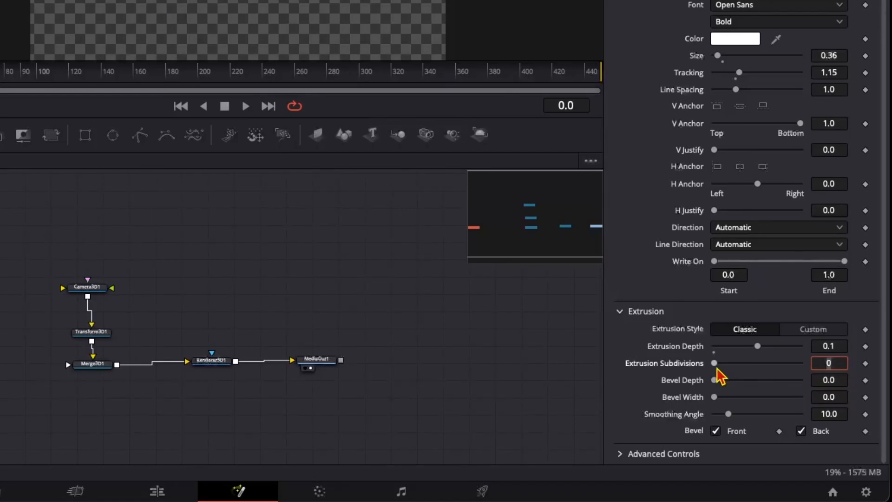
left_click_drag(715, 365, 846, 367)
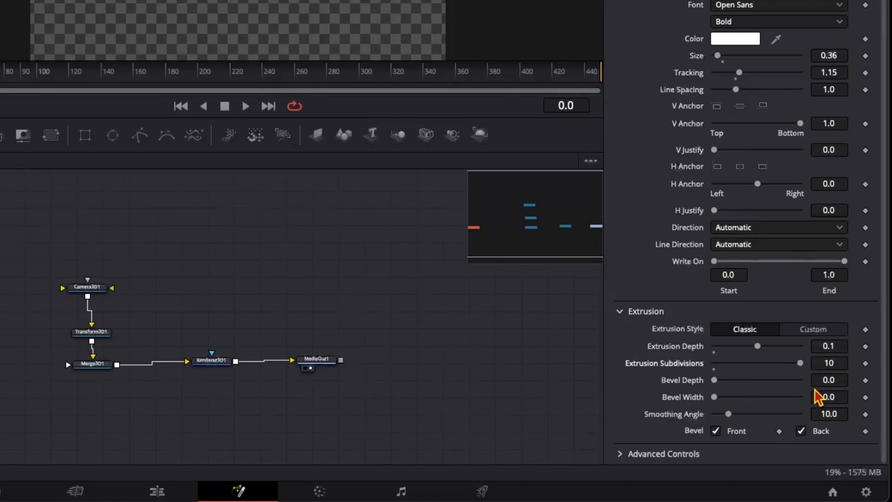
Step: Set bevel depth and bevel width to 0.015, smoothing angle to 60, and turn off the back bevel
left_click(829, 380)
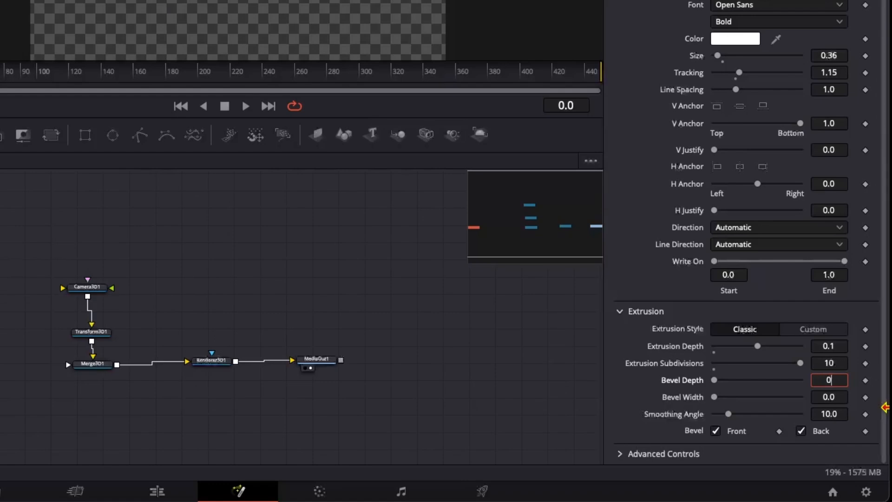
type("0.015")
key("Tab")
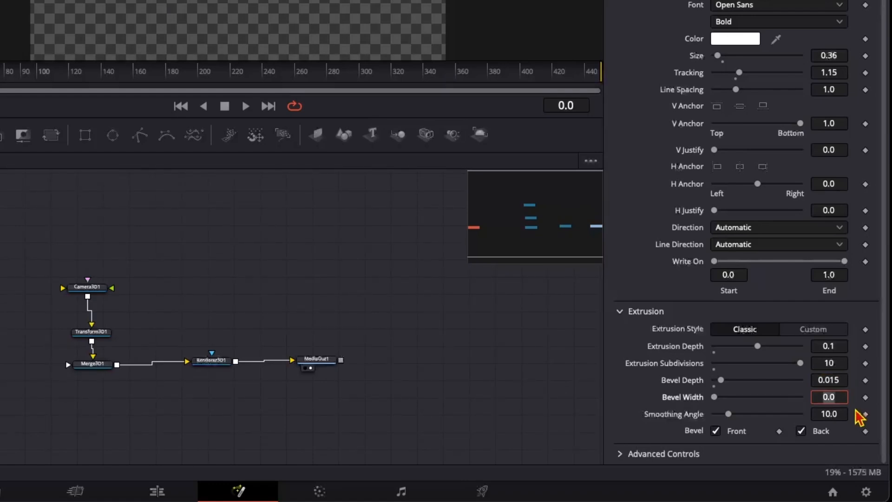
type("0.015")
key("Tab")
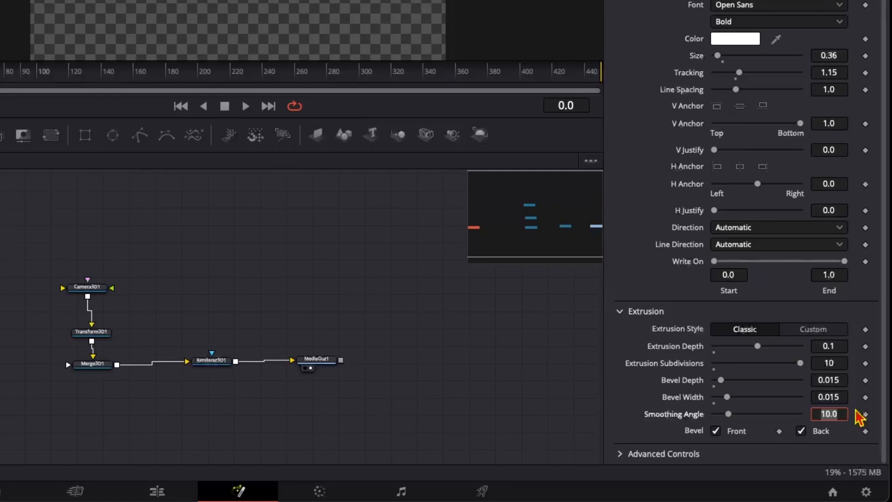
left_click_drag(730, 415, 832, 423)
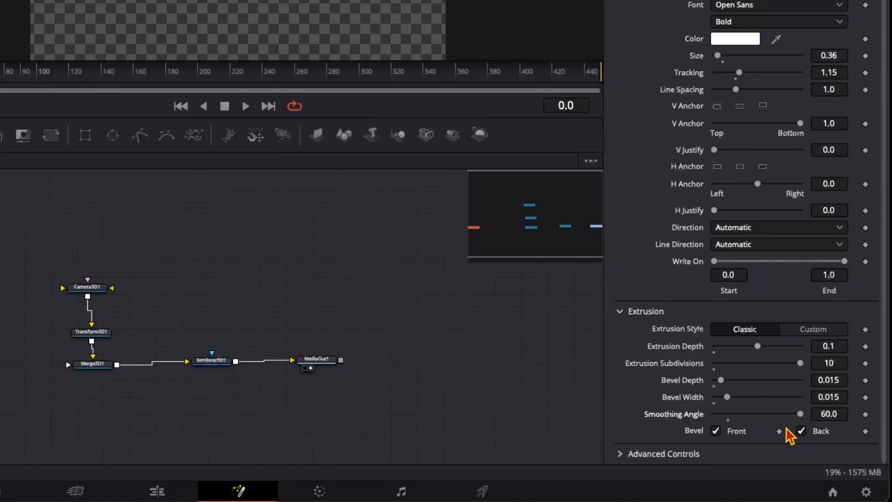
left_click(802, 431)
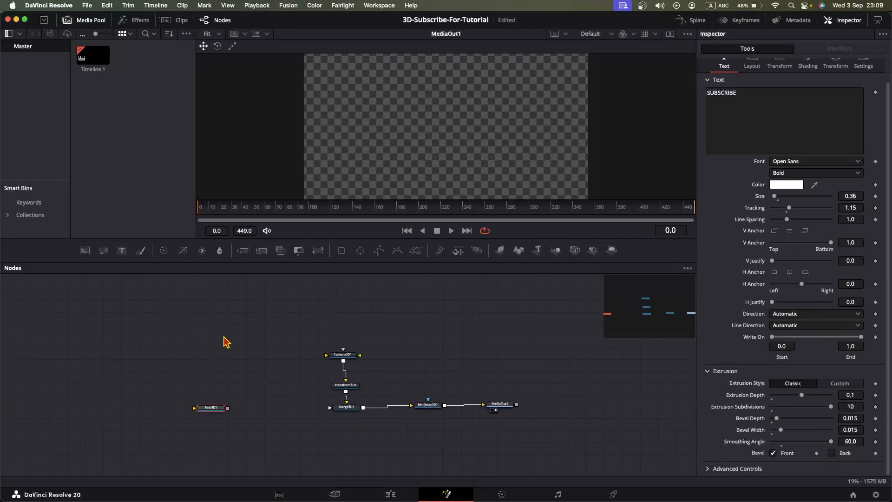
Step: Add a Shape 3D node, merged with the text into a new Merge 3D node
key("shift+space")
type("Shape")
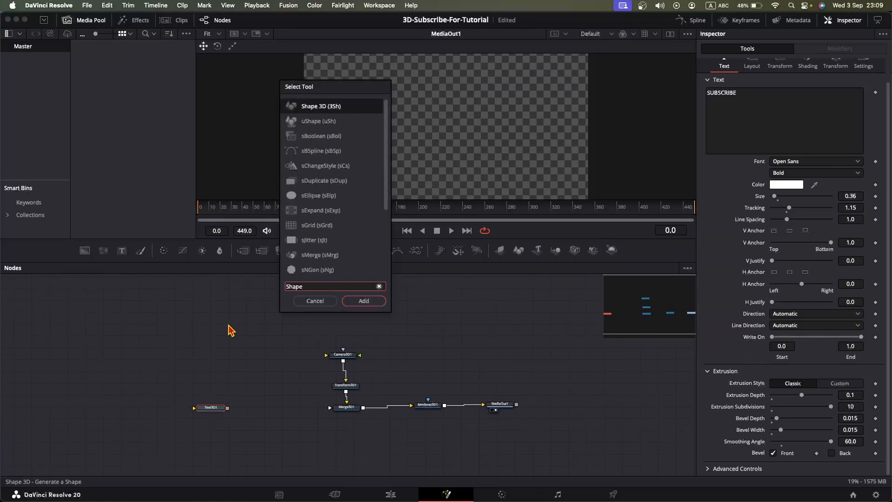
key("Return")
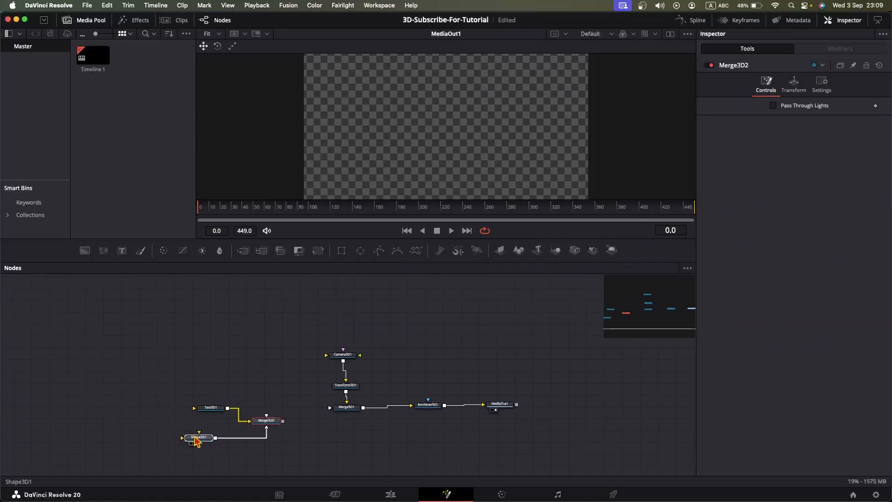
left_click(199, 438)
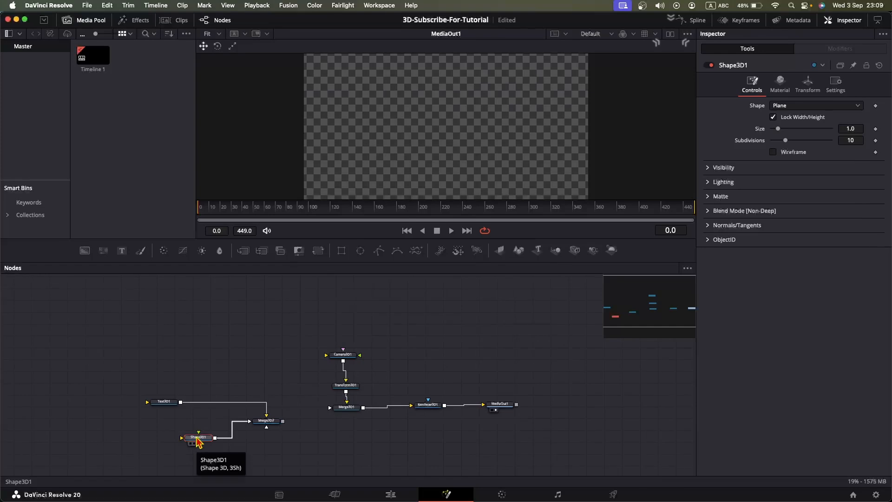
Step: Switch to dual viewers and show the new Merge 3D node in the first viewer
left_click(673, 35)
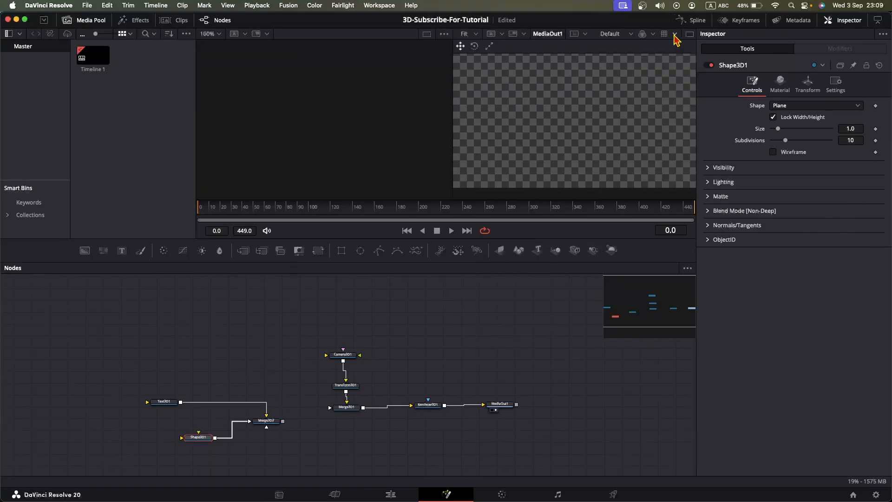
left_click(272, 425)
key("1")
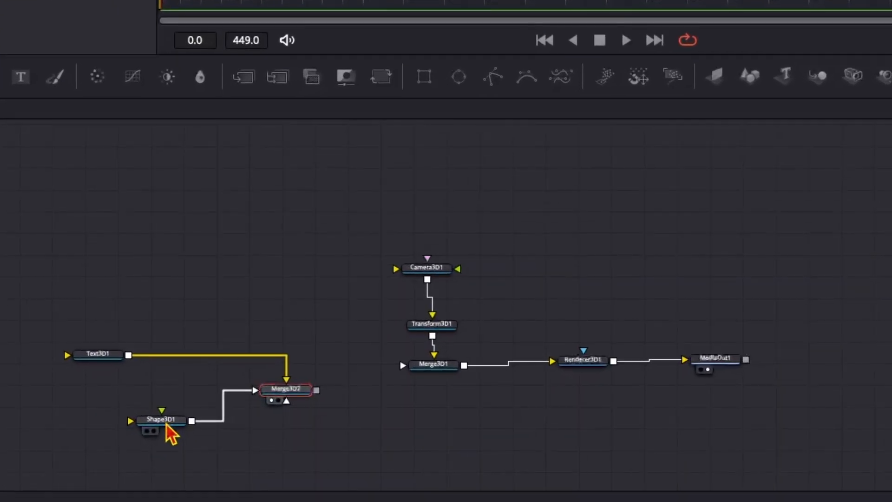
Step: Change the Shape 3D node's shape to Cube and unlock width, height and depth
left_click(200, 438)
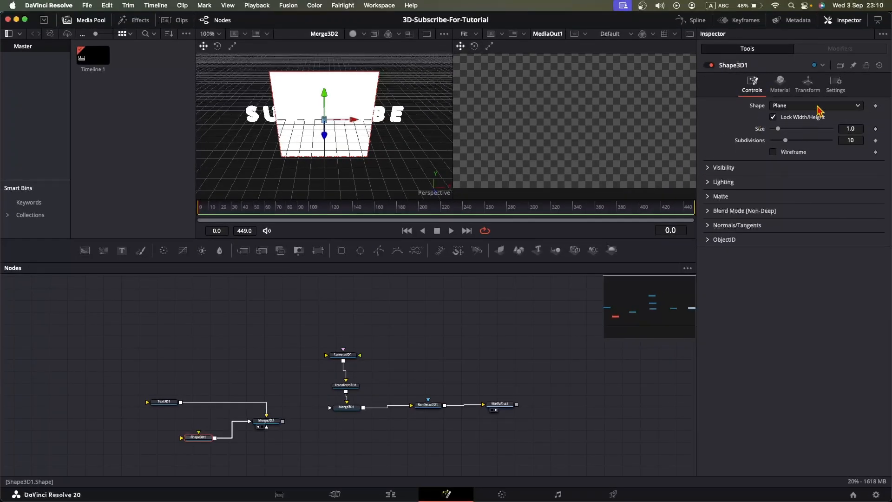
left_click(818, 106)
left_click(809, 124)
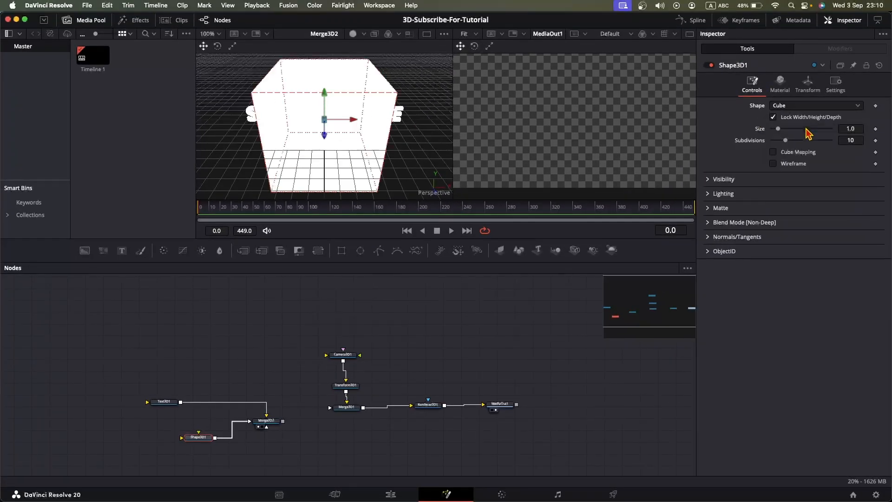
left_click(774, 118)
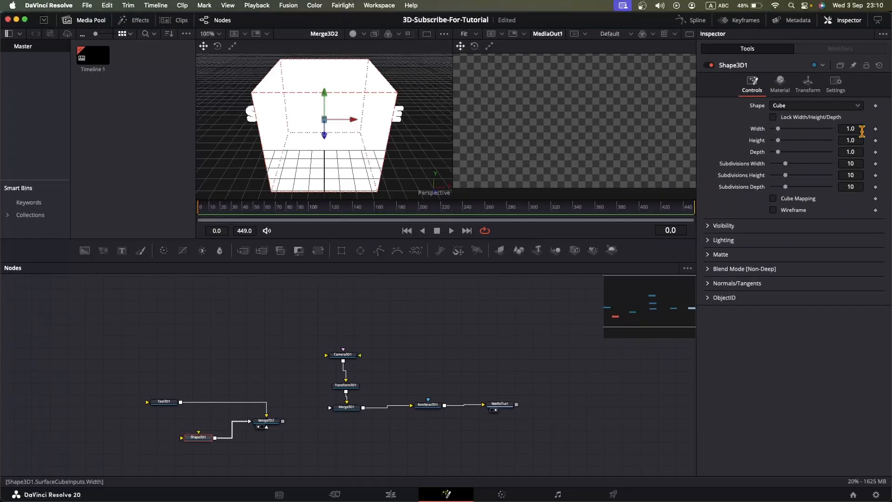
Step: Set the cube's width to 1.8, height to 0.4 and depth to 0.4
left_click(860, 130)
type("1.8")
key("Tab")
type("0.4")
key("Tab")
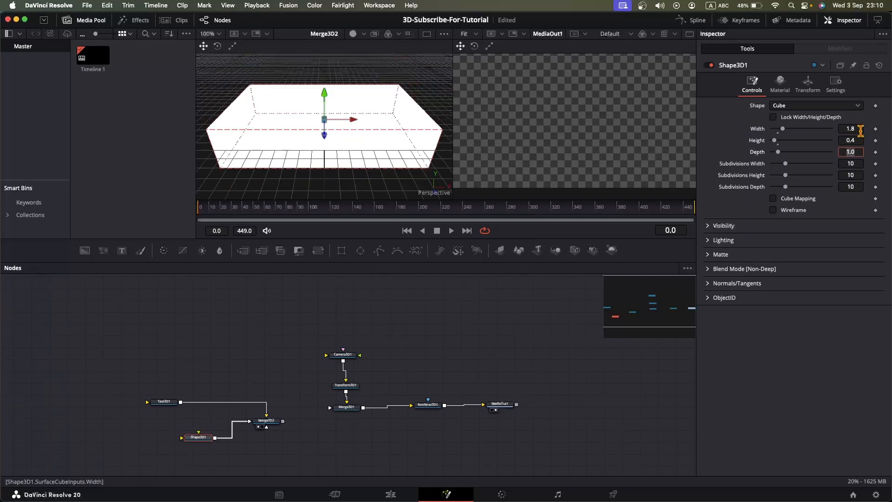
type("0.4")
key("Return")
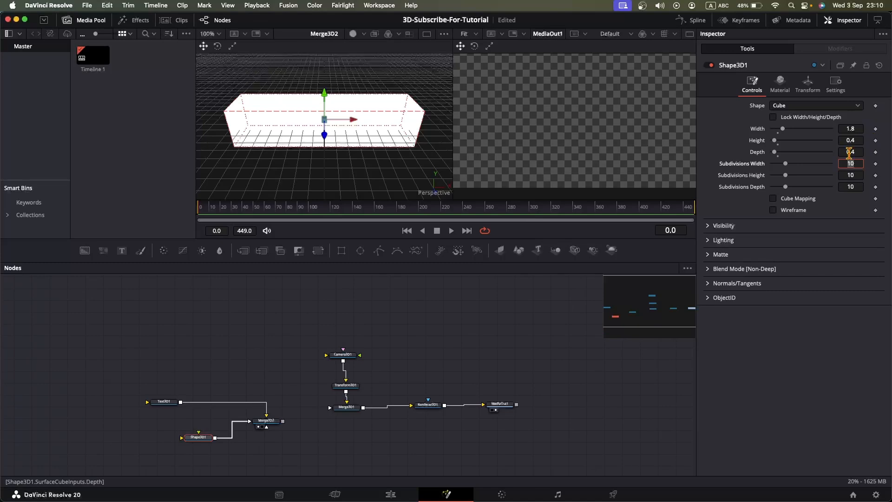
Step: Expand the cube's Visibility, Lighting, Matte, Blend Mode and Normals/Tangents sections to review them
left_click(711, 226)
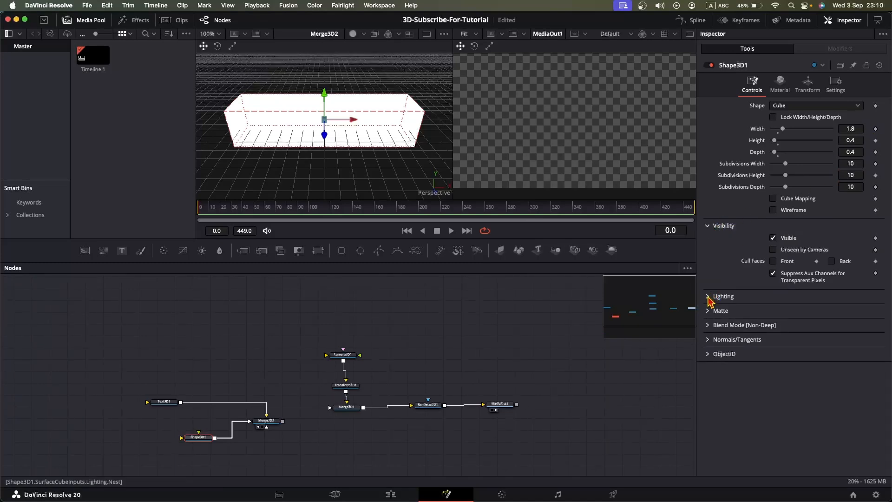
left_click(709, 297)
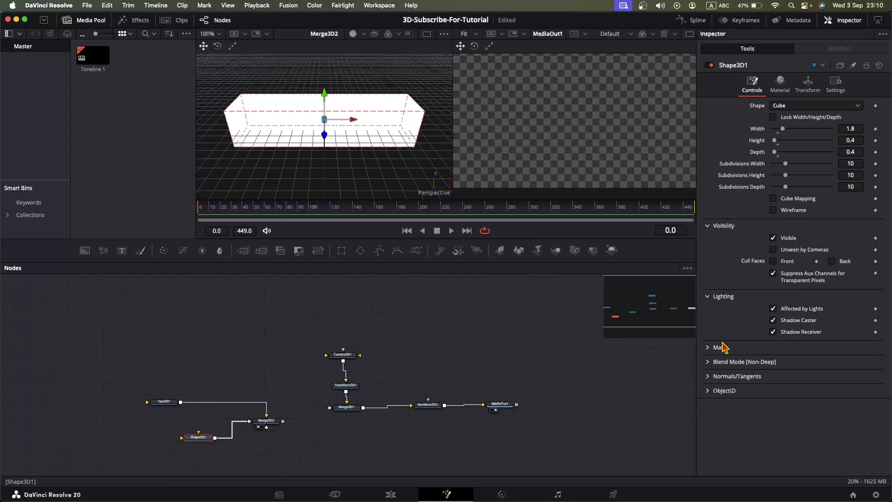
left_click(709, 348)
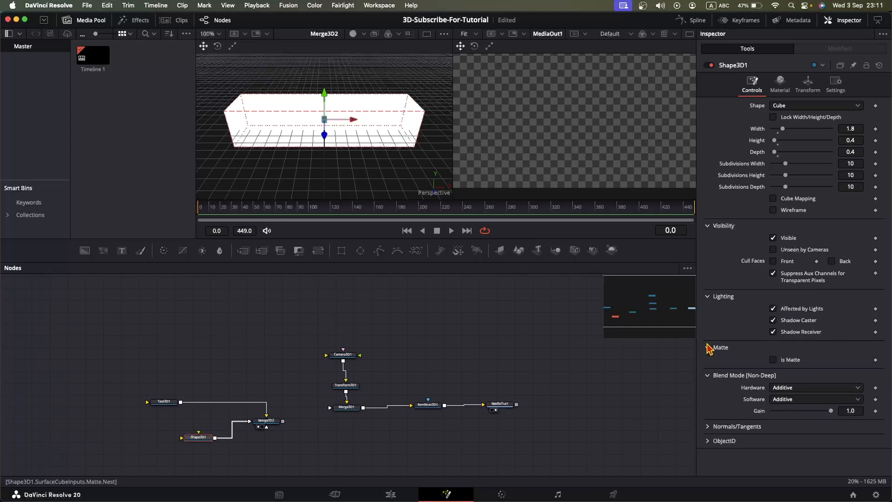
left_click(707, 427)
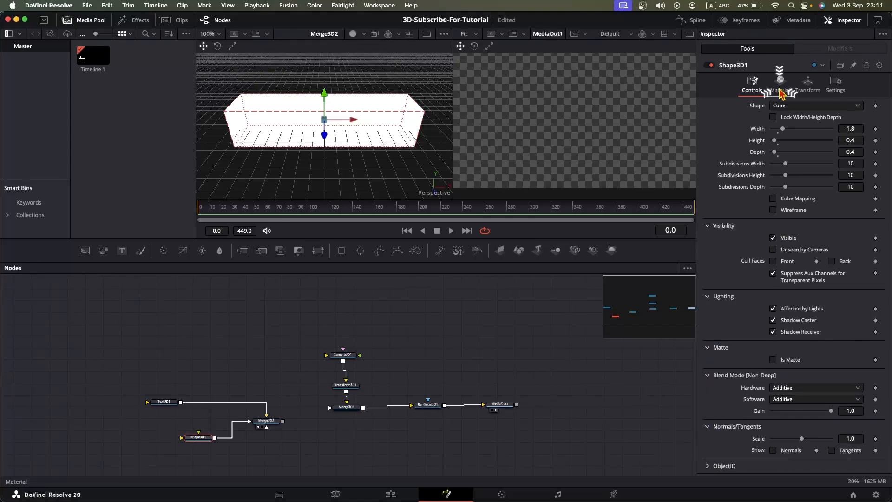
Step: Set the cube material's diffuse color to red
left_click(781, 90)
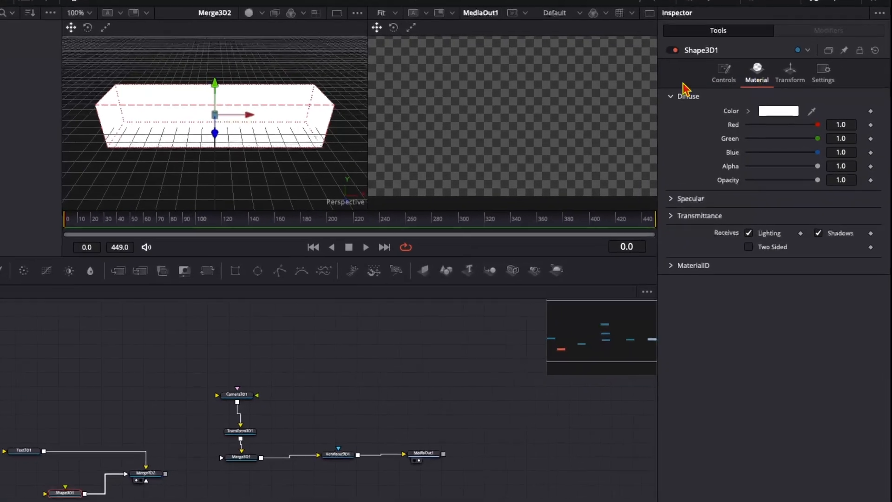
left_click(771, 113)
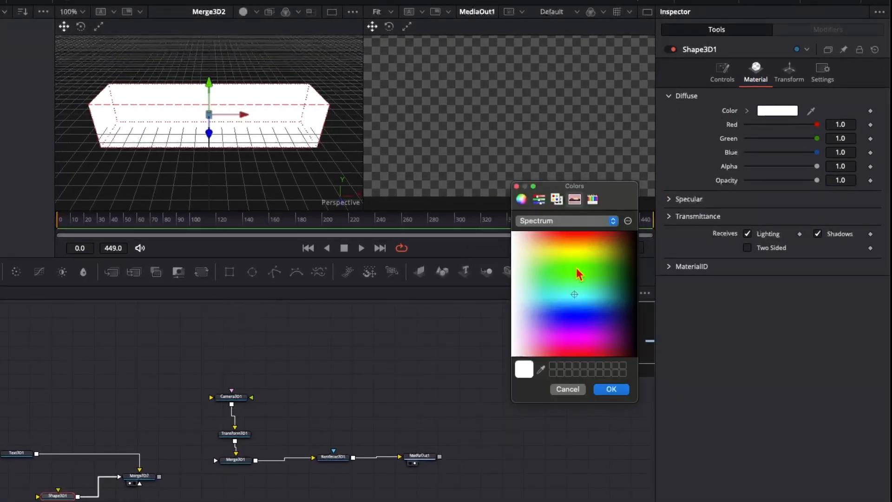
left_click(578, 232)
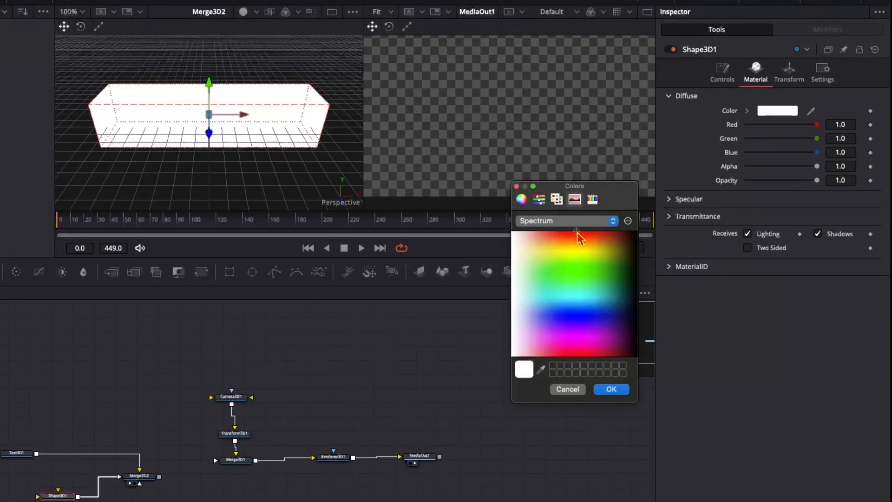
left_click(610, 390)
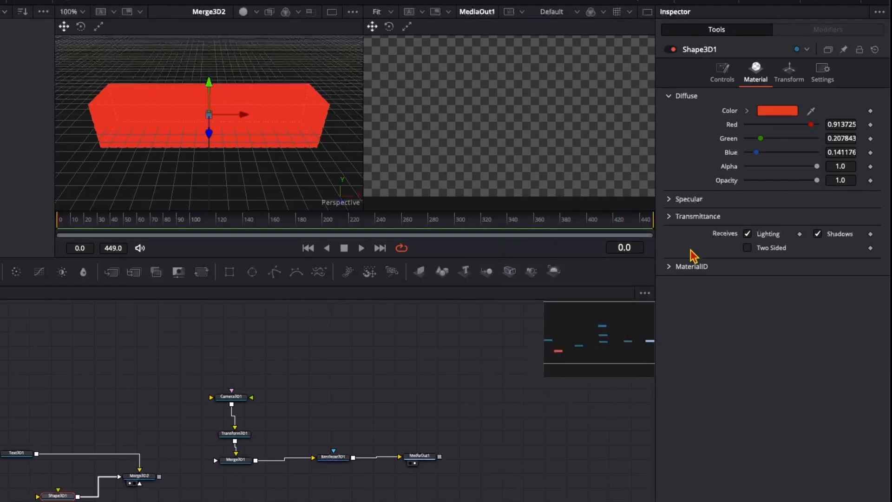
Step: Set the cube's specular exponent to 28.5 and expand the Transmittance section
left_click(670, 200)
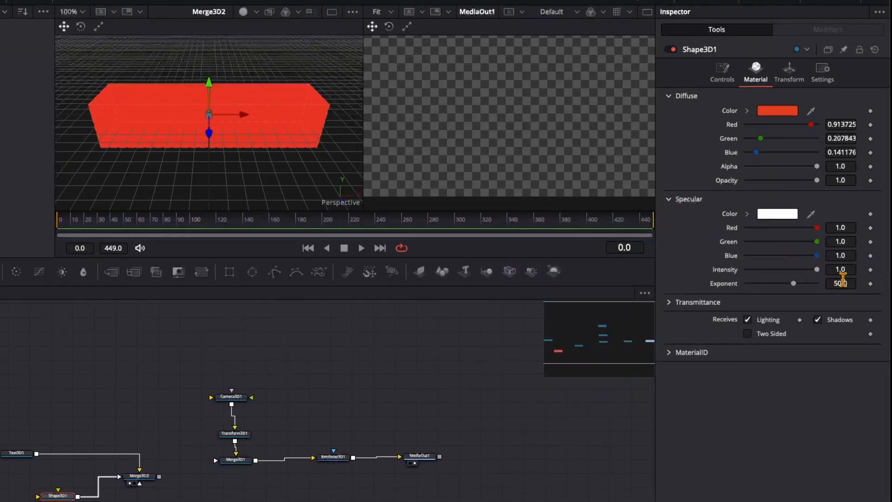
left_click(843, 282)
type("28.5")
key("Return")
left_click(674, 303)
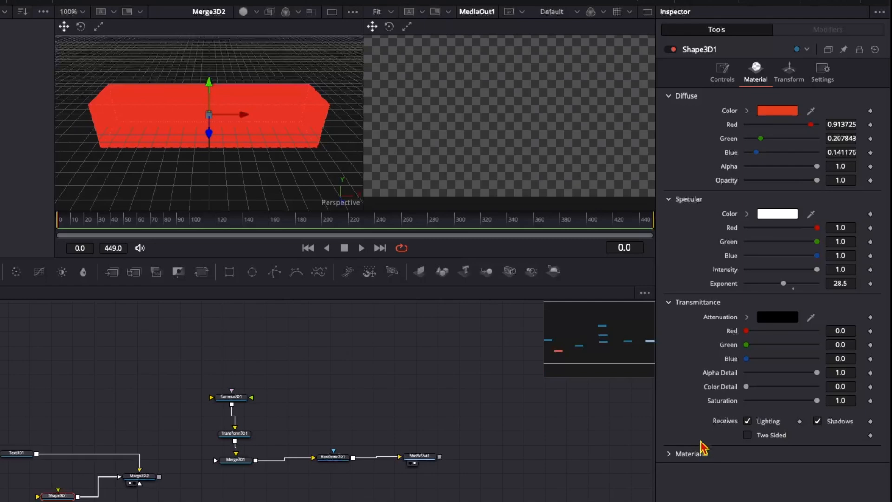
Step: Set the cube's Z translation to 0.1
left_click(789, 71)
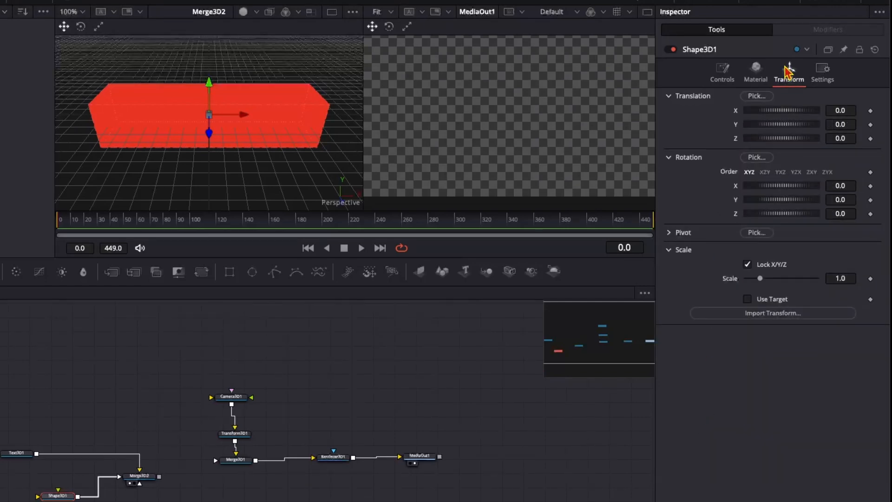
left_click(848, 138)
key("Return")
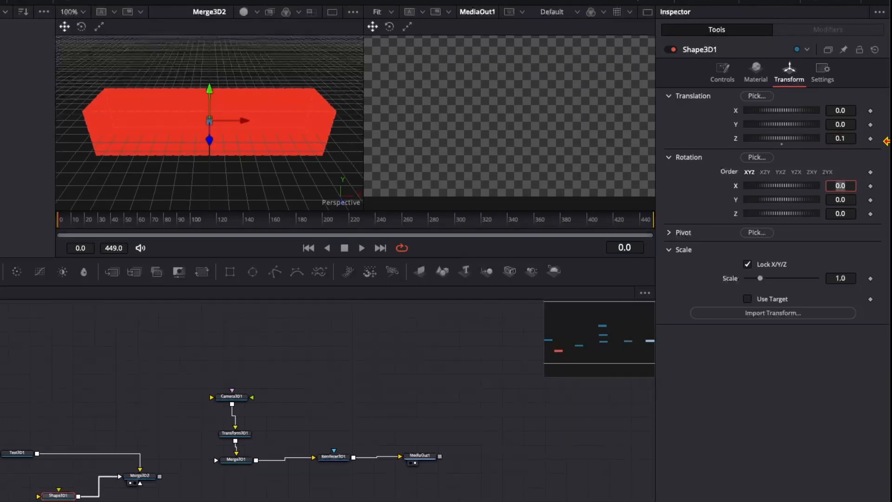
Step: Set the Text 3D node's Y translation to -0.0696 and Z translation to 0.2
left_click(23, 454)
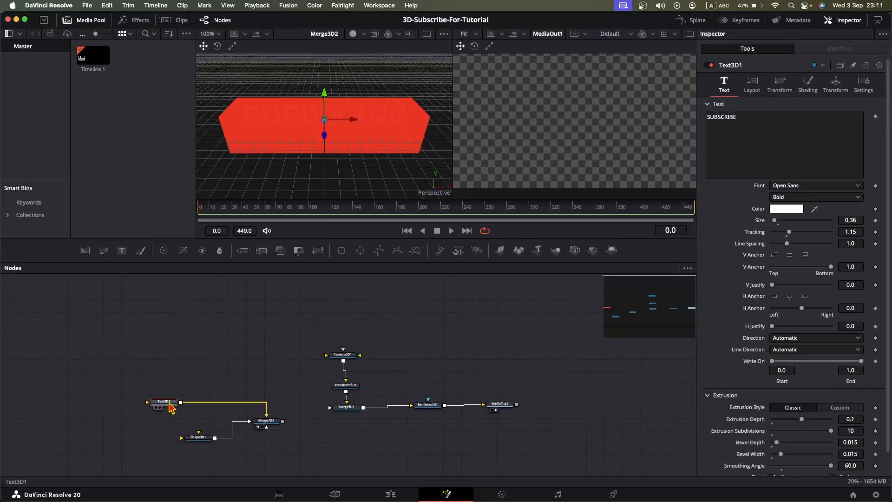
left_click(822, 87)
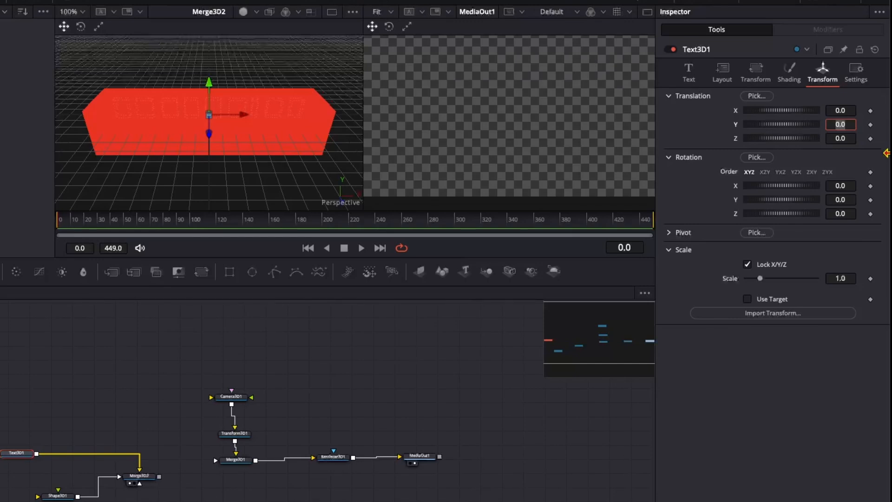
type("-0.0696")
key("Tab")
type("0.2")
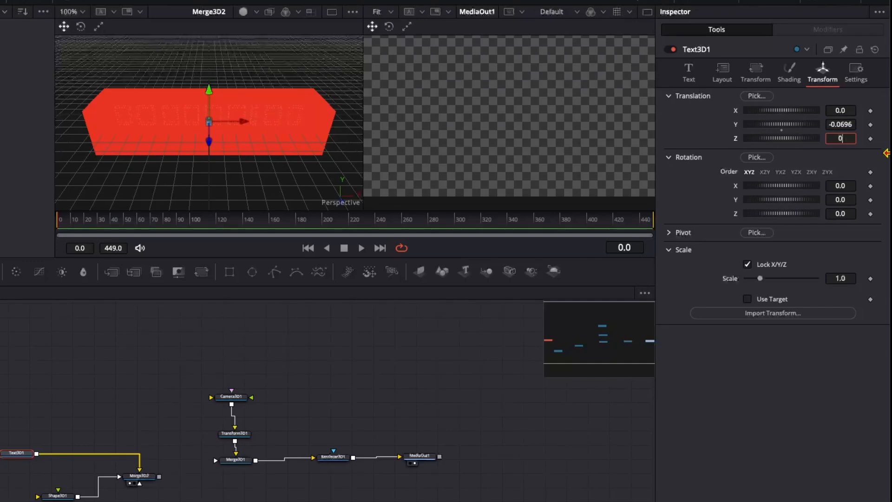